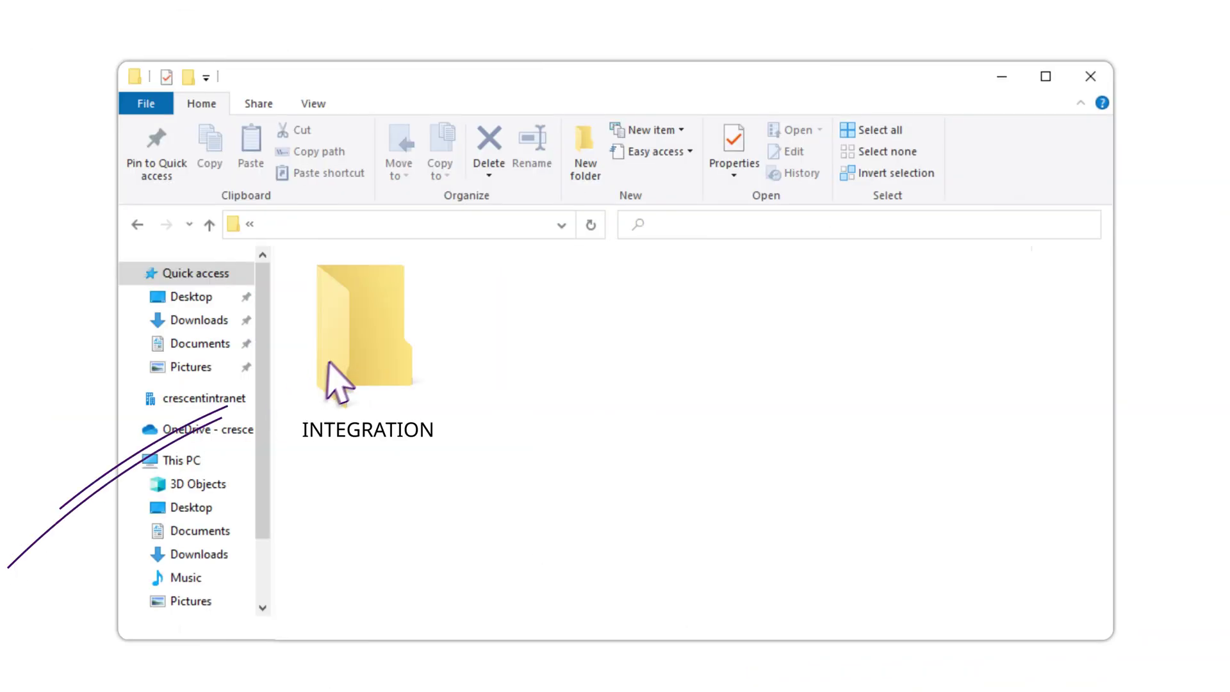
Navigate into INTEGRATION\SCRIPT\HEAD_SCRIPT to reach the English head script file.
double_click(364, 338)
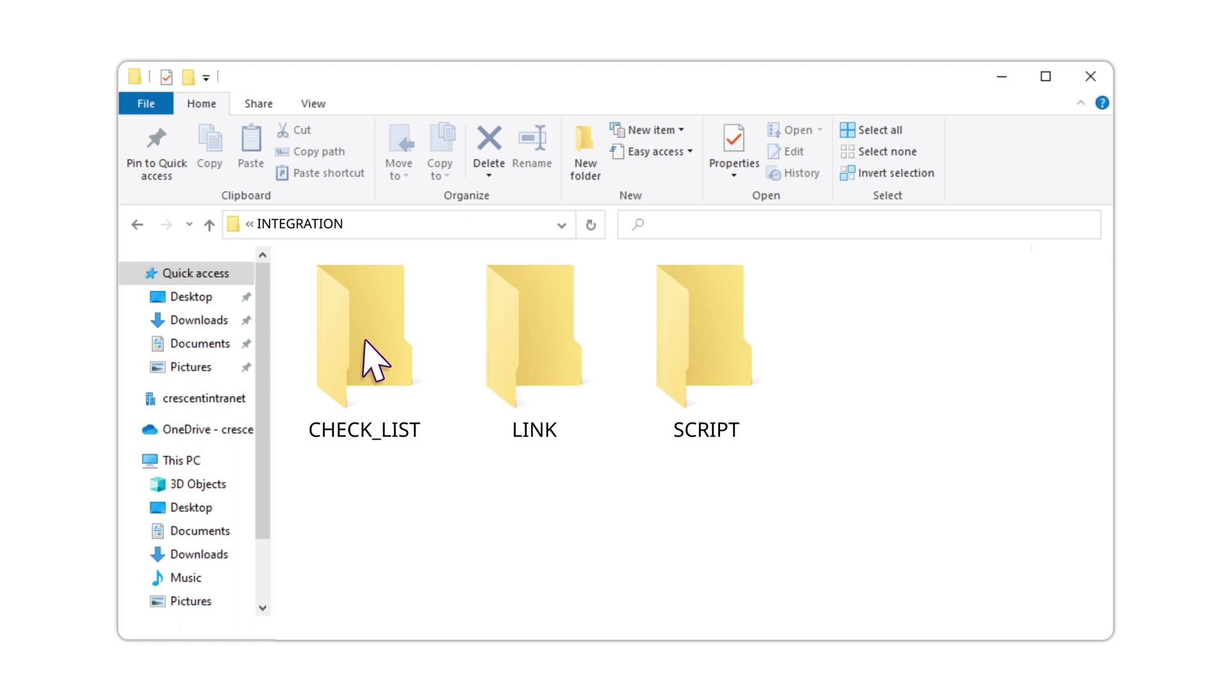
double_click(680, 341)
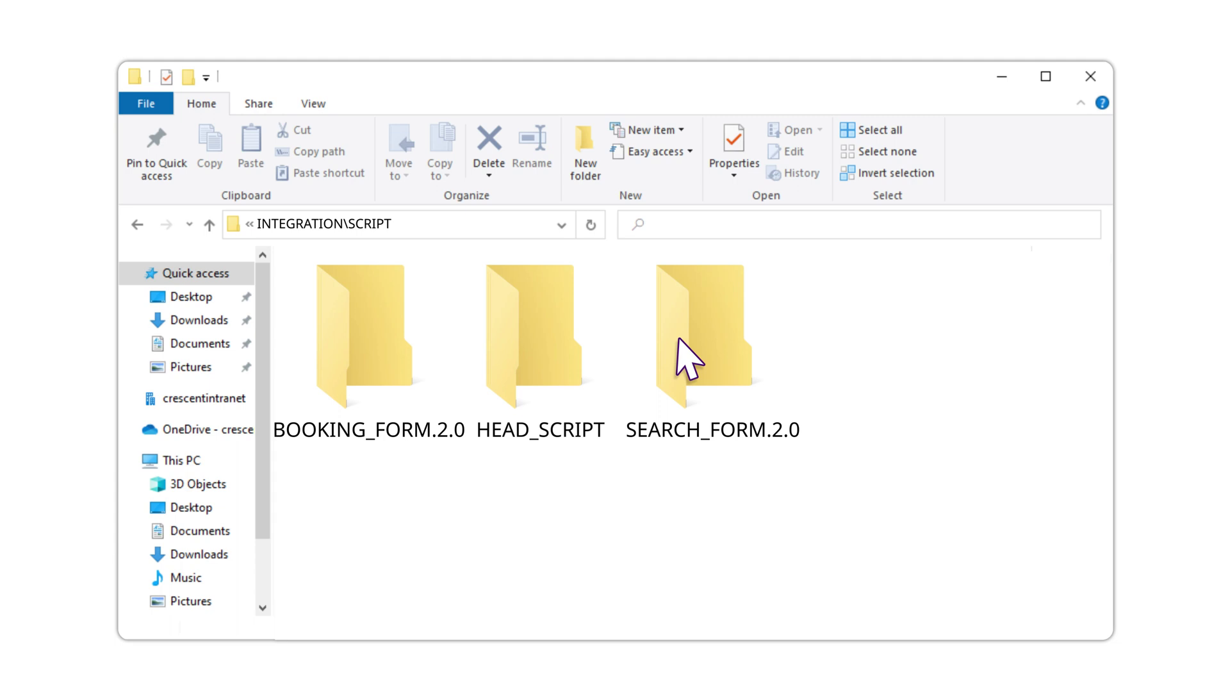
double_click(552, 346)
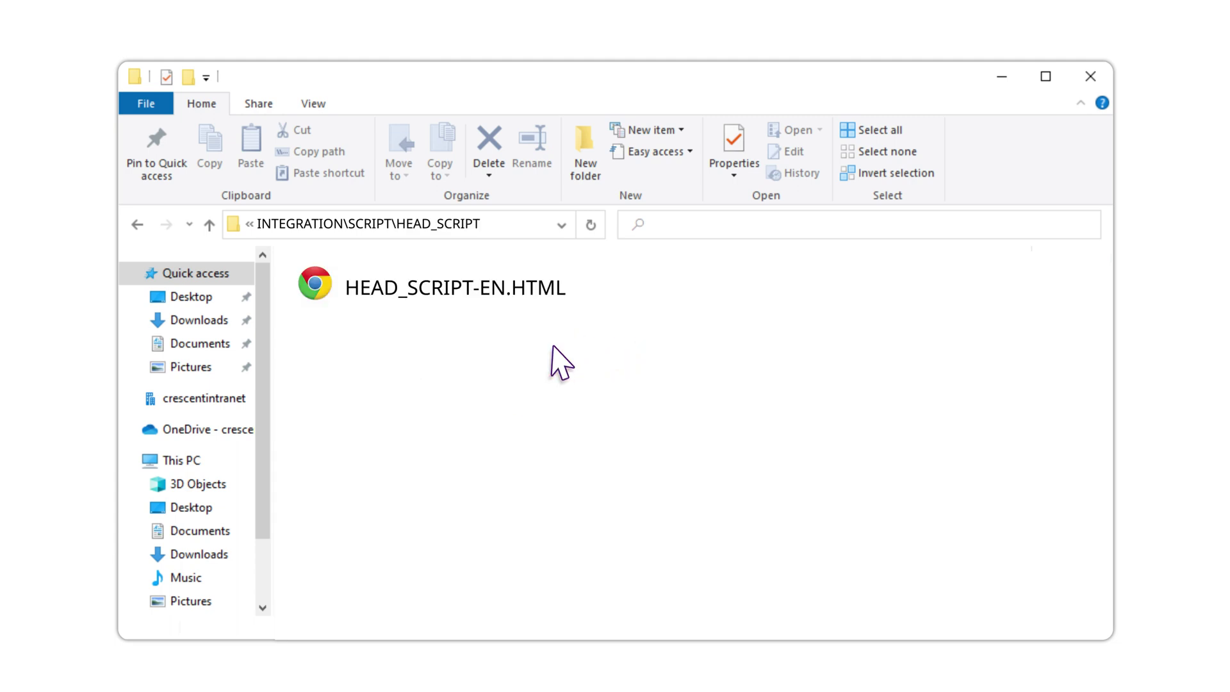
Open head_script-en.html in Notepad and select its entire contents for copying.
double_click(324, 286)
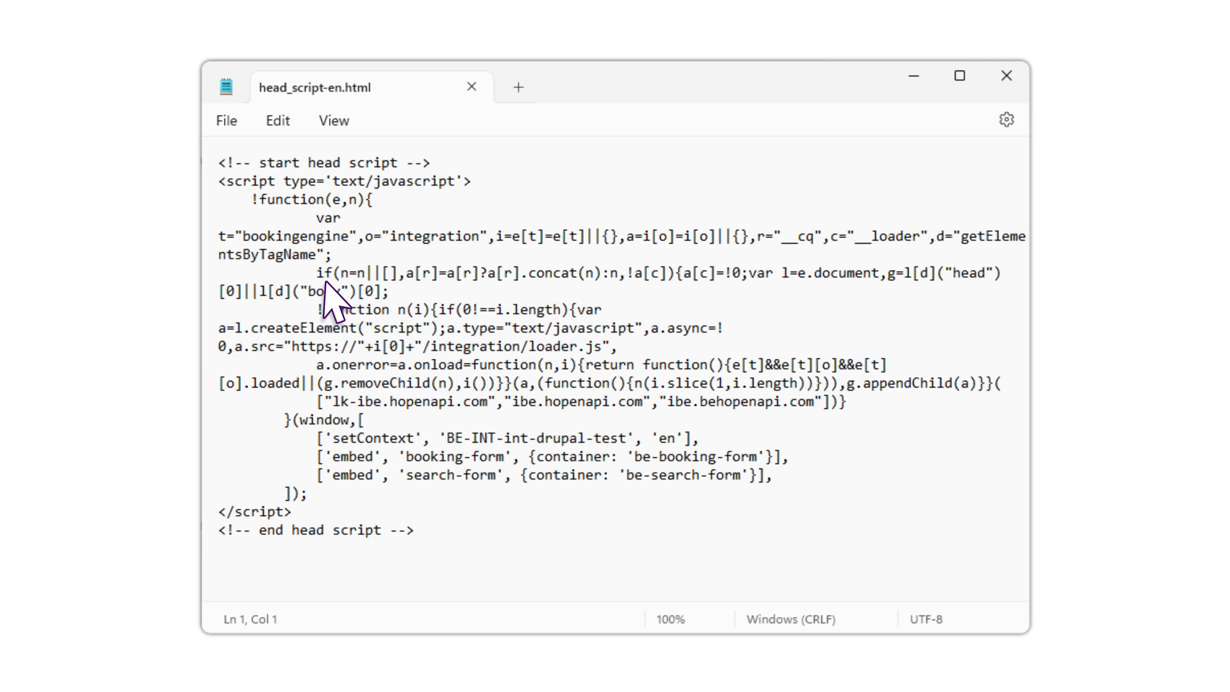
right_click(323, 272)
click(424, 478)
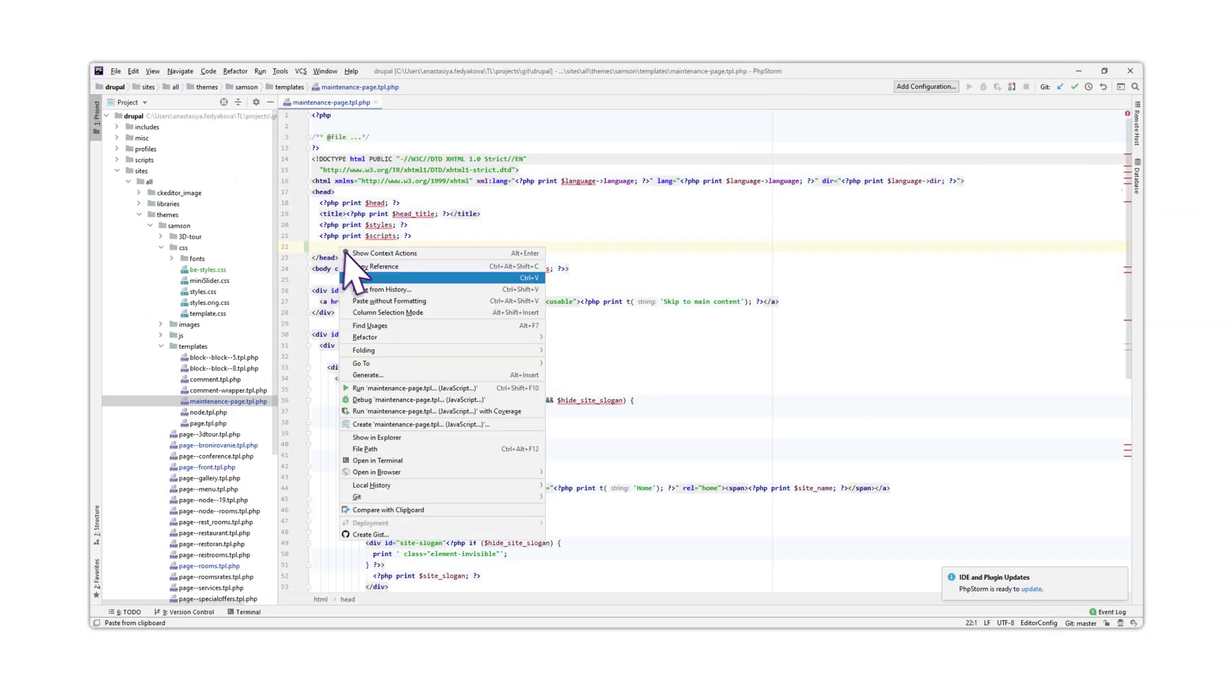
Paste the Exely head script after the print $scripts line in maintenance-page.tpl.php.
click(360, 278)
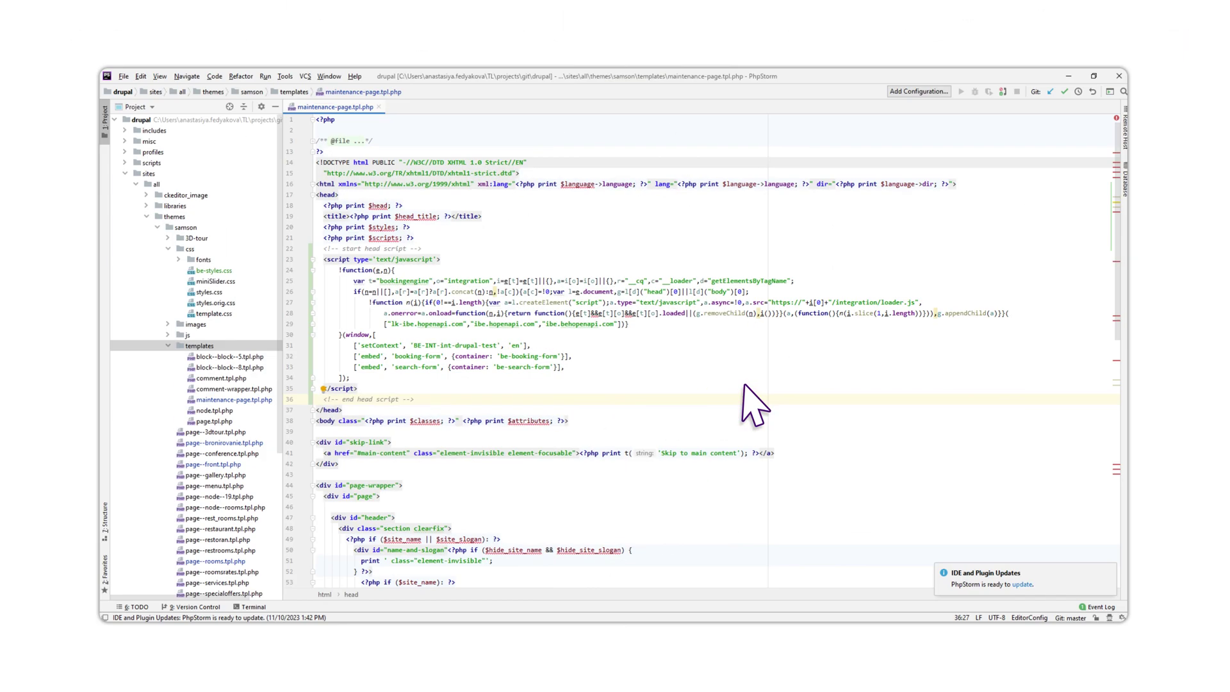
Create page--booking.tpl.php as a new file in the samson theme's templates folder.
right_click(189, 346)
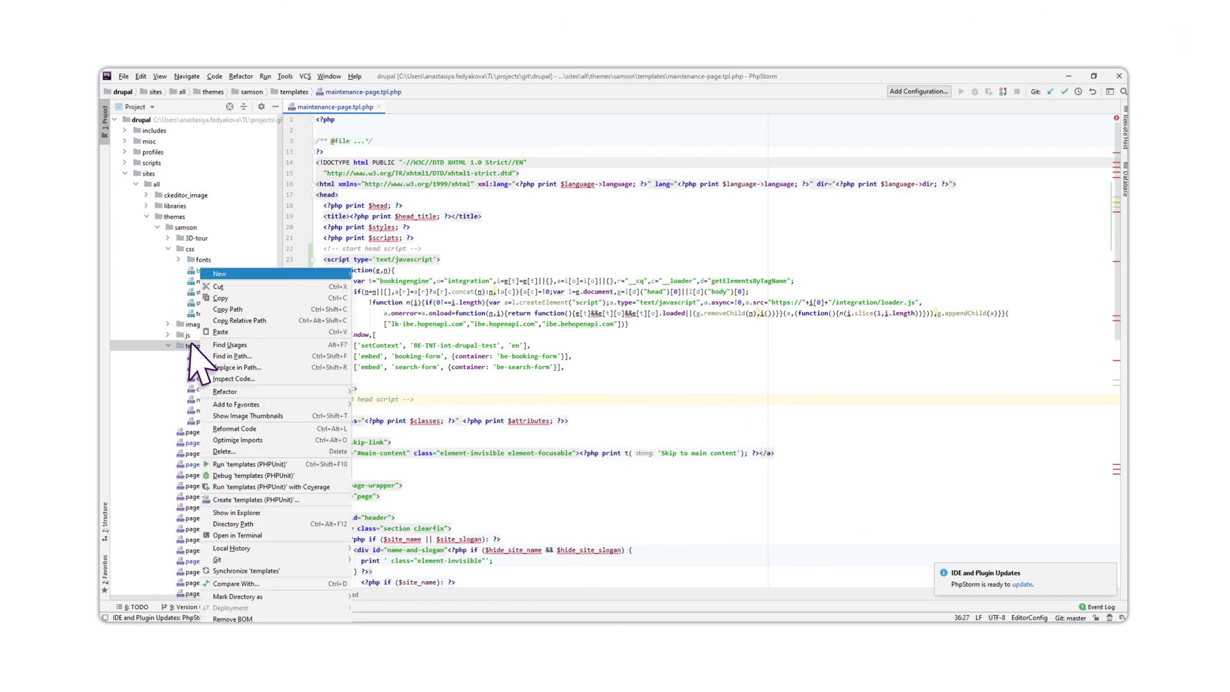
mouse_move(232, 274)
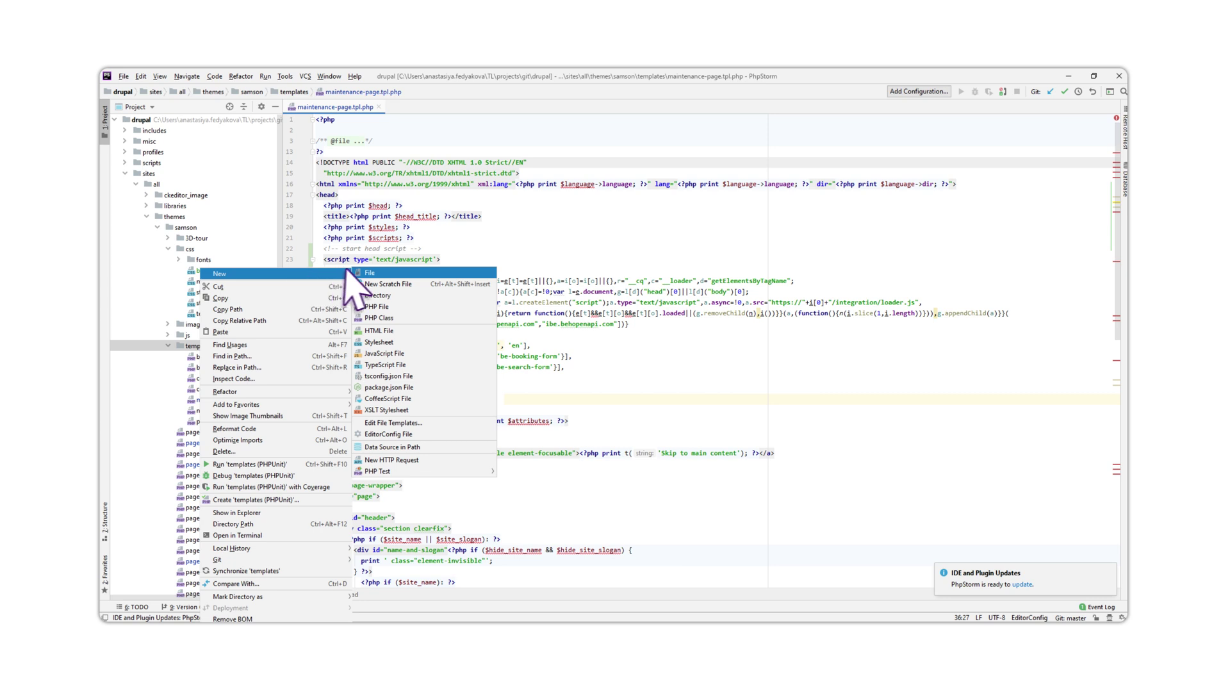
click(381, 273)
text(page--booking.tpl.)
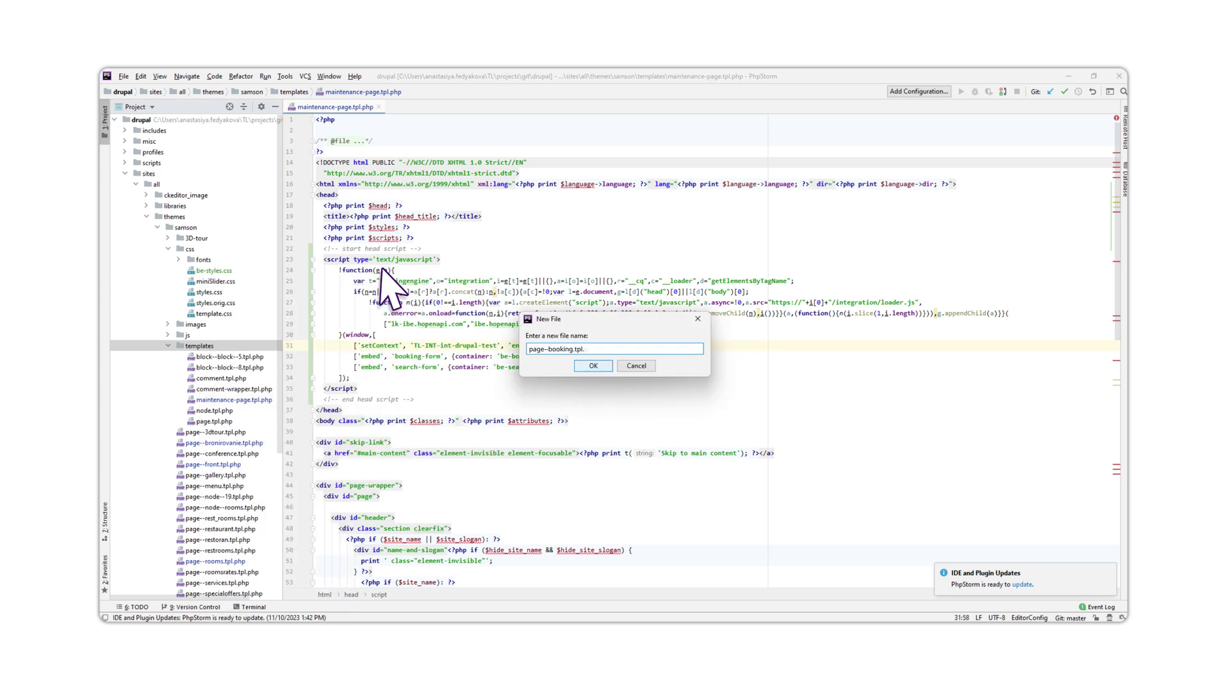
text(php)
click(593, 365)
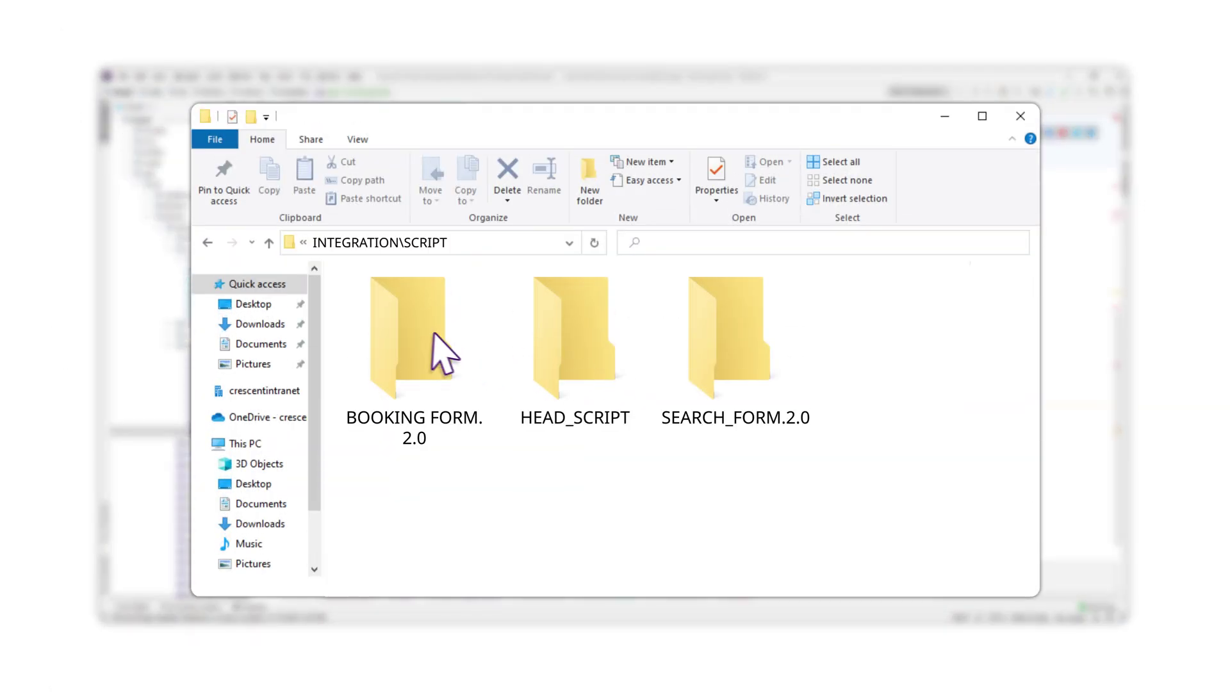
Open reservation-en.html from BOOKING FORM.2.0 and copy its three booking form lines.
double_click(427, 350)
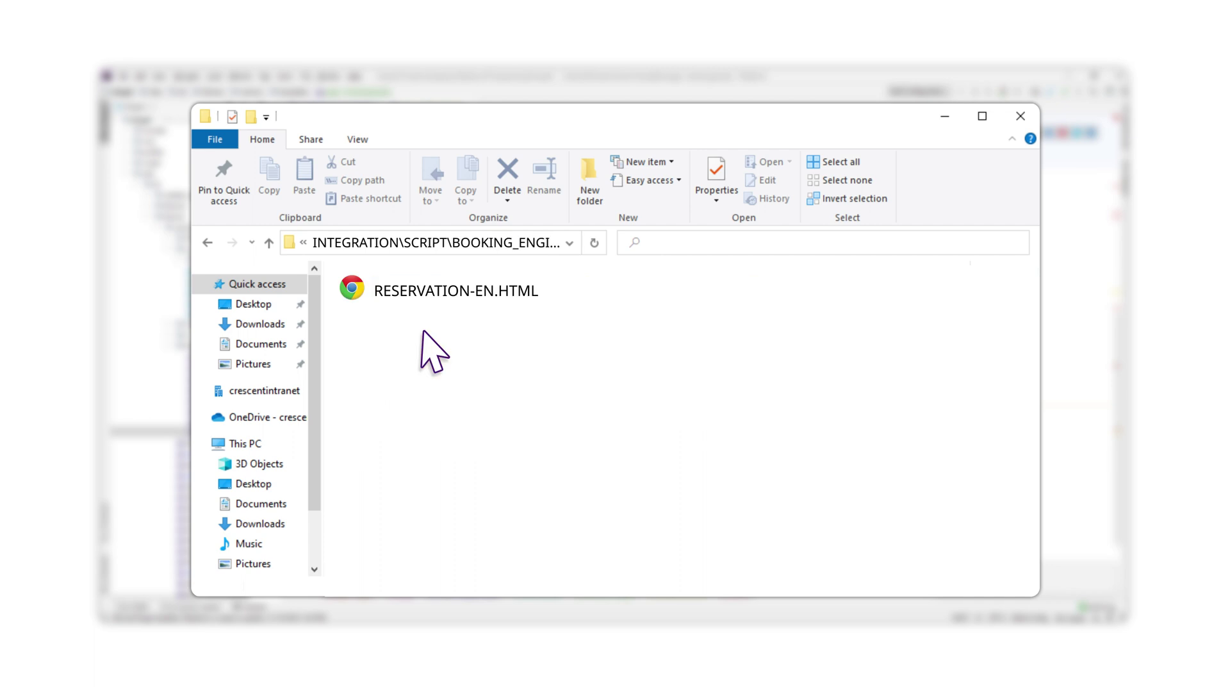
double_click(364, 288)
right_click(362, 285)
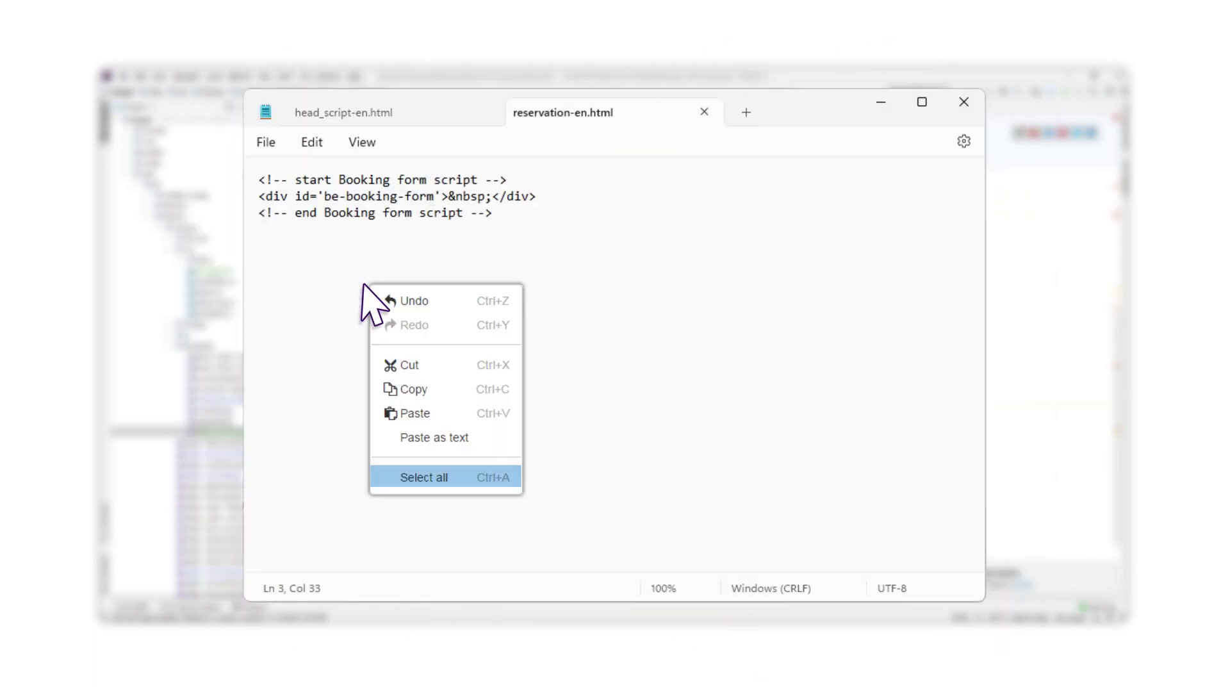
click(453, 476)
right_click(453, 475)
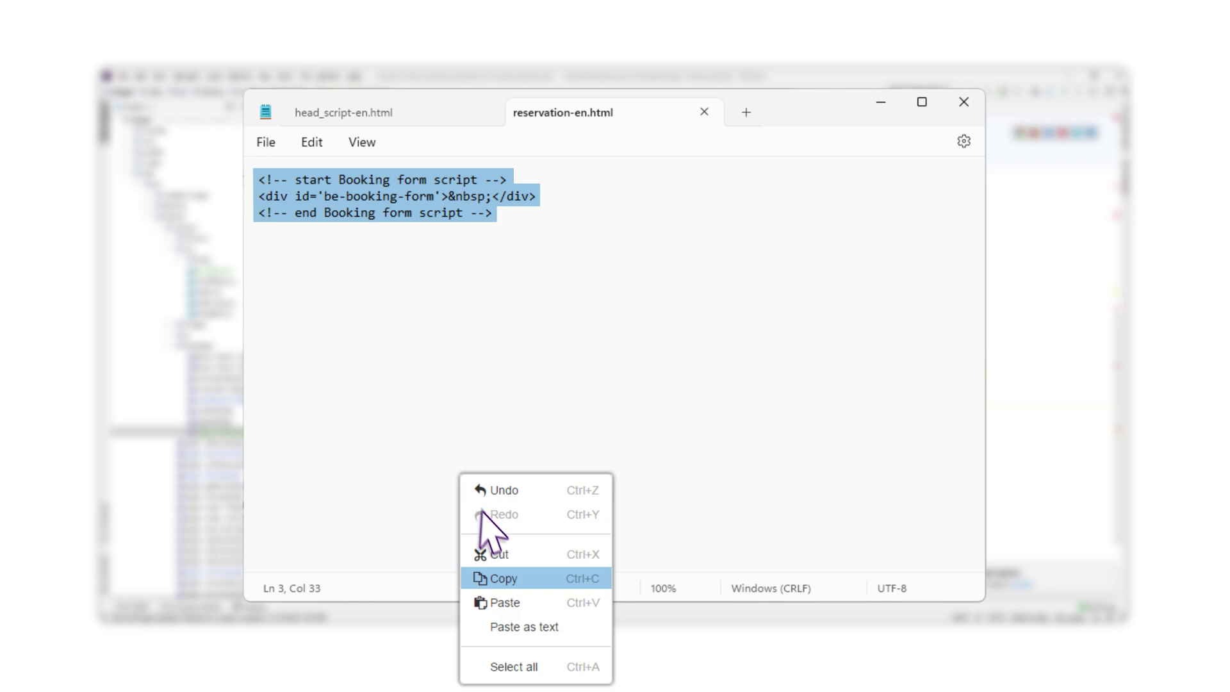
click(528, 577)
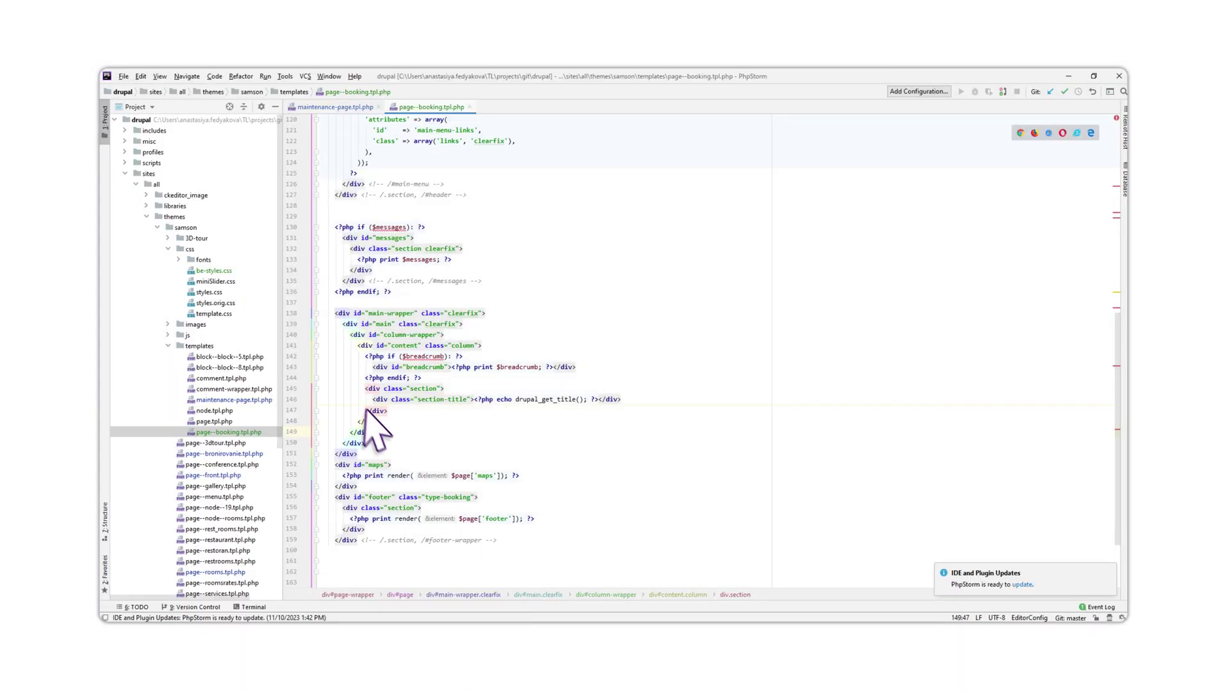
Paste the booking form snippet below the section-title div in page--booking.tpl.php.
right_click(363, 411)
click(422, 380)
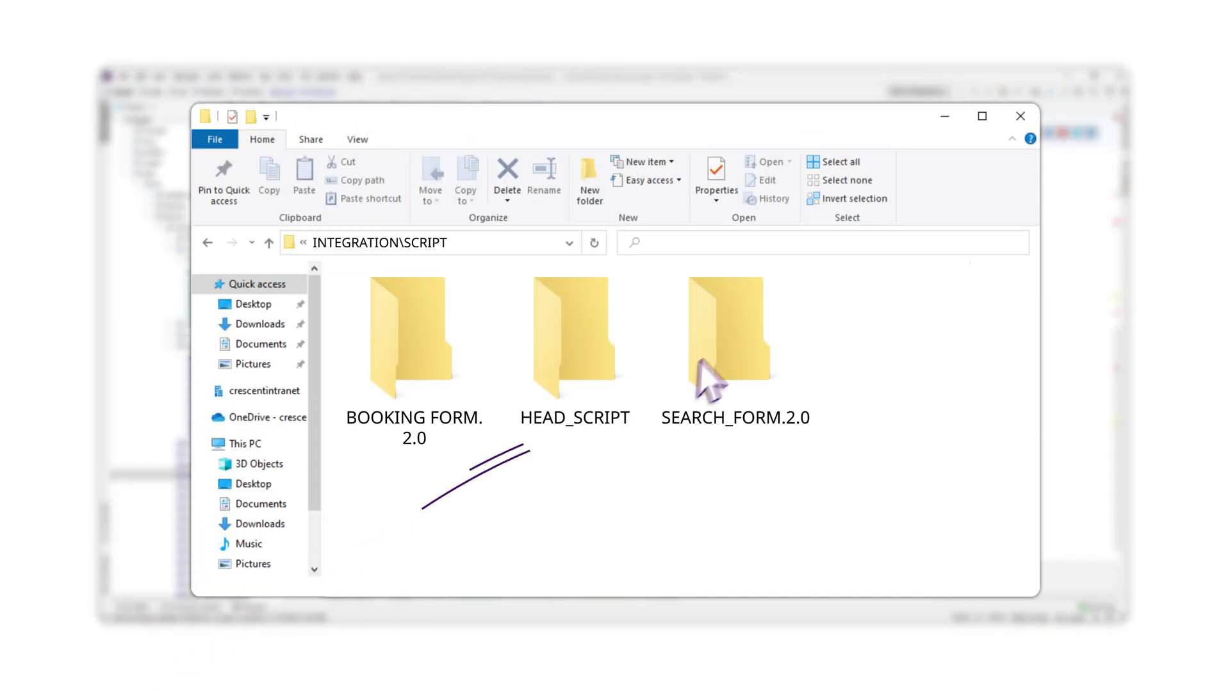
Open search_form-en.html from SEARCH_FORM.2.0 and copy its search form script block.
double_click(727, 356)
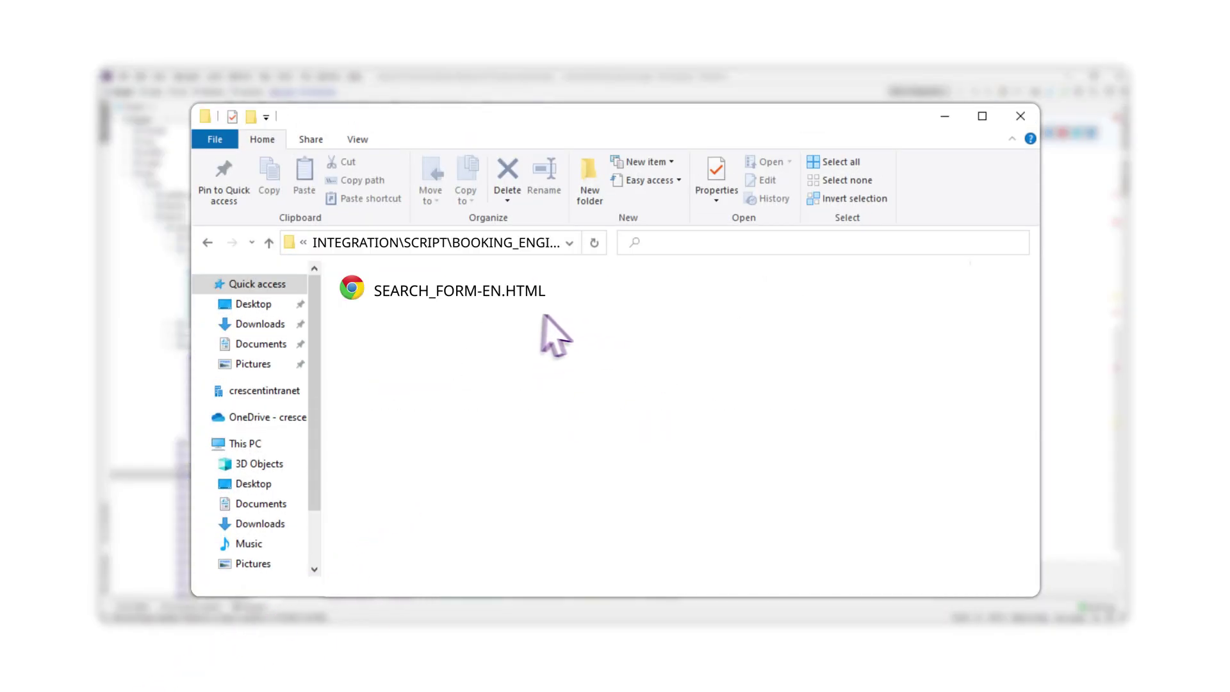
double_click(364, 291)
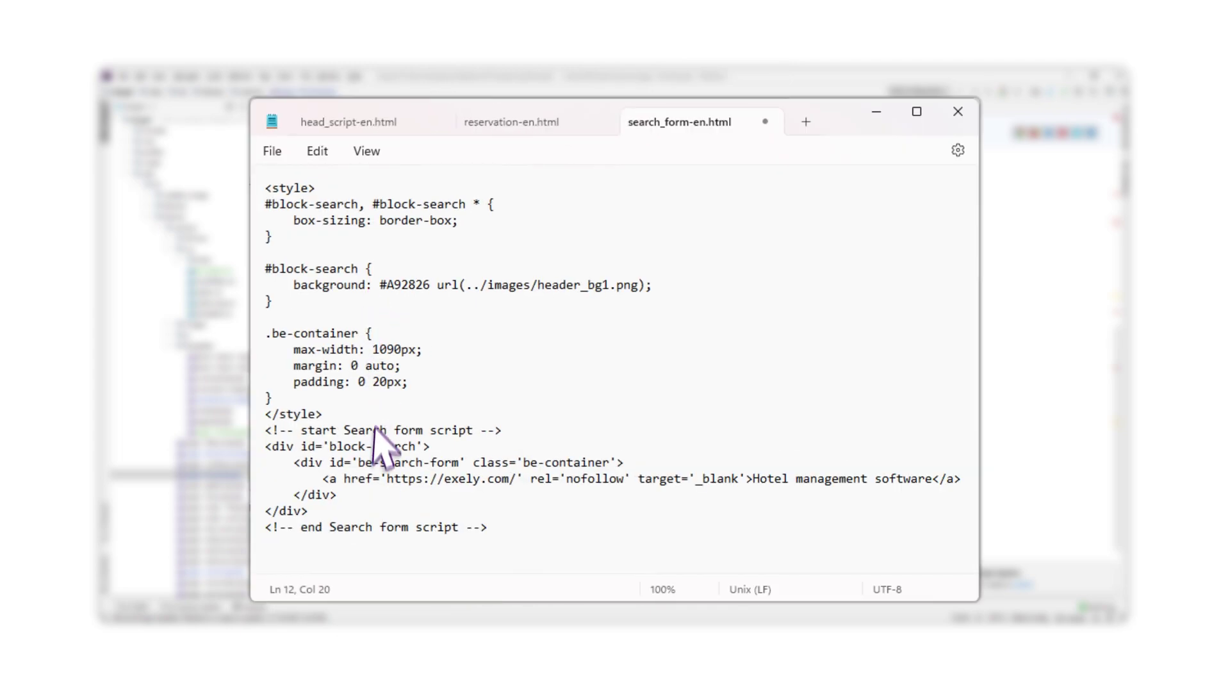
right_click(380, 499)
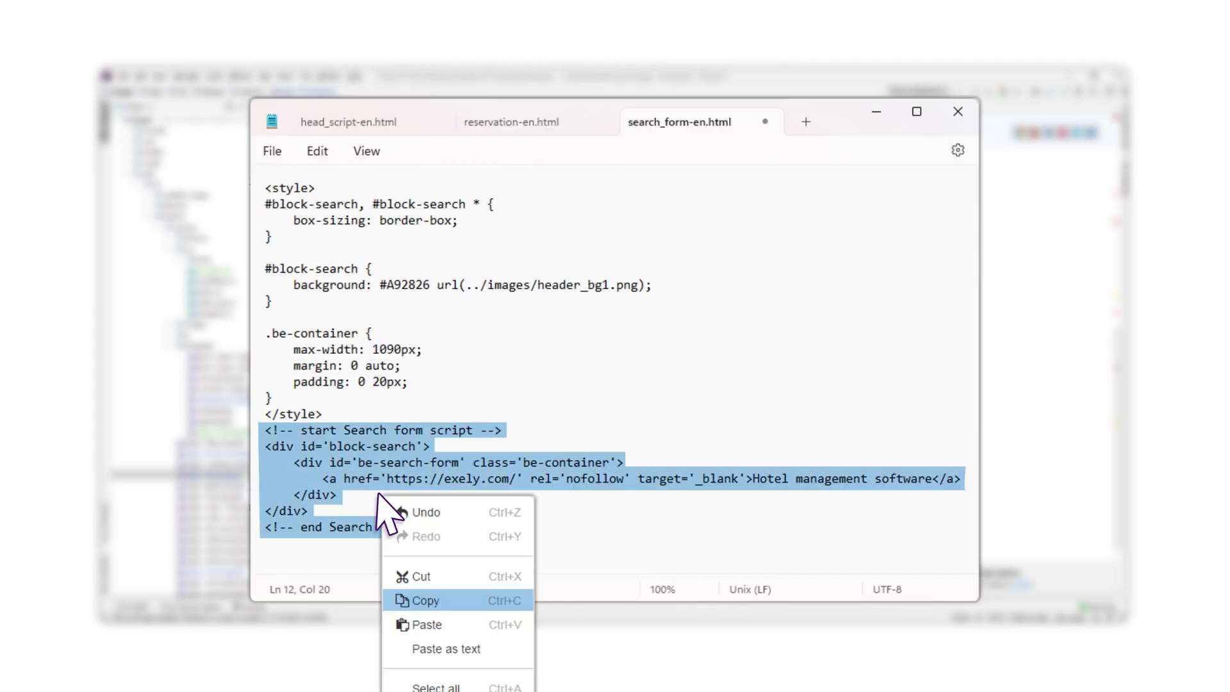
click(434, 590)
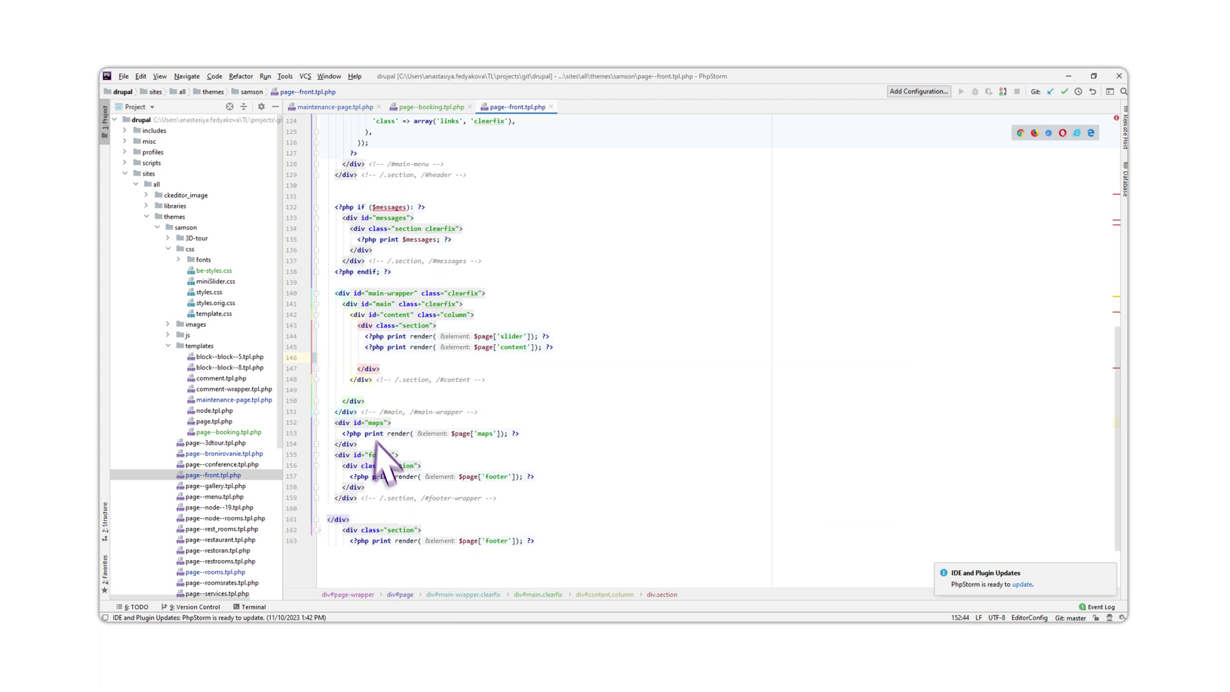
Paste the search form block into page--front.tpl.php and its CSS rules into be-styles.css.
right_click(342, 358)
click(458, 379)
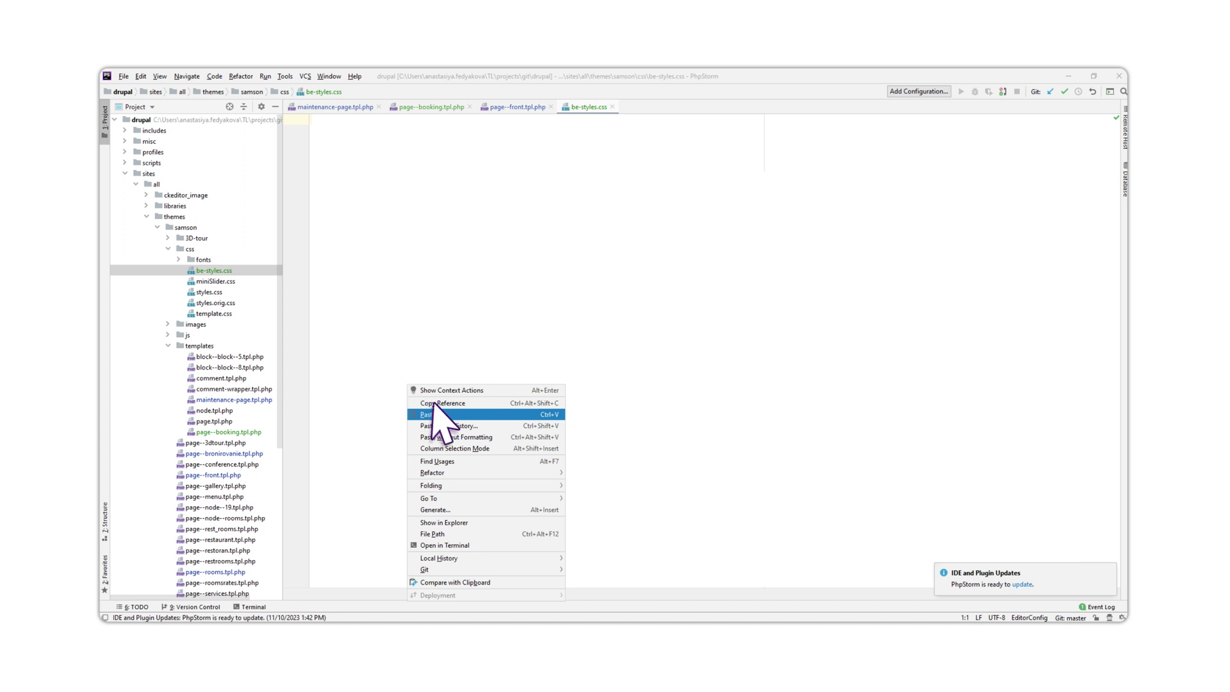
click(428, 413)
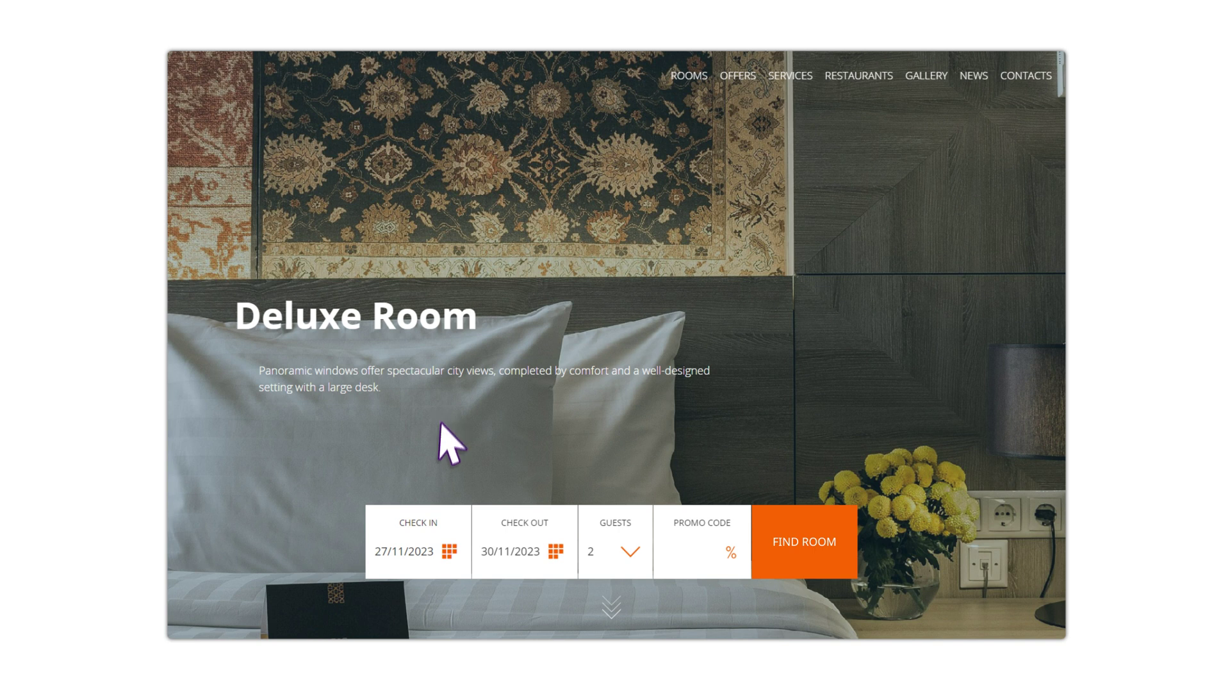
Pick 4 to 6 December in the date calendar and run FIND ROOM.
click(430, 553)
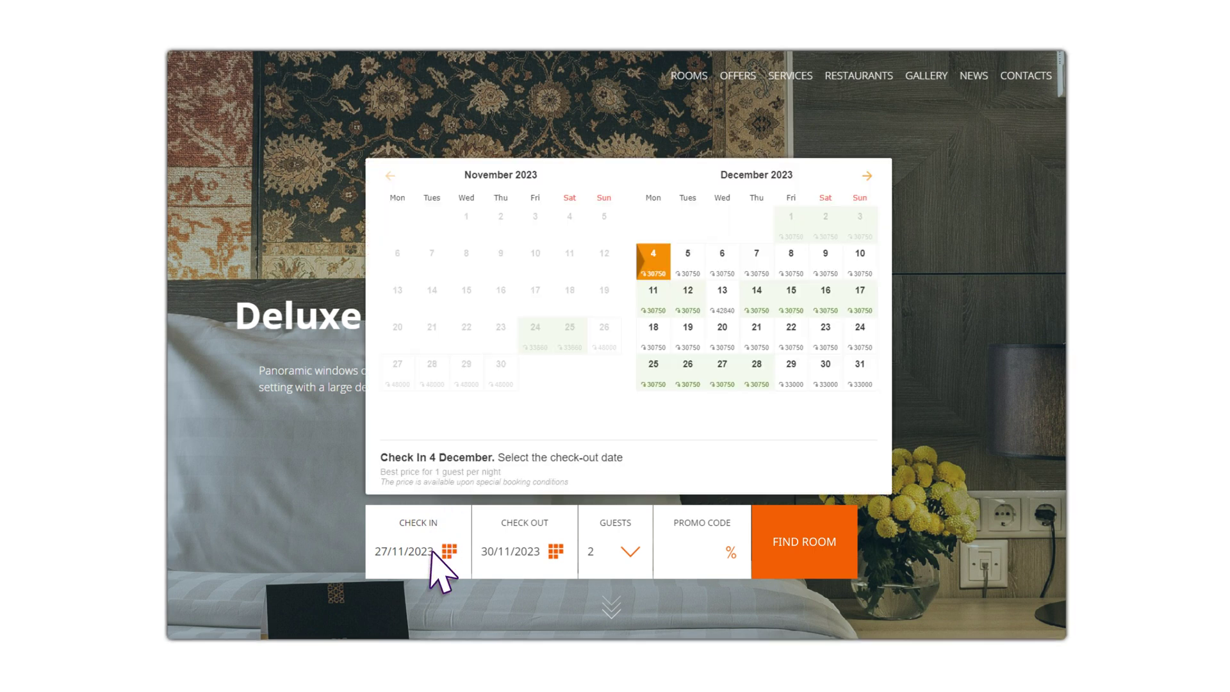
click(721, 260)
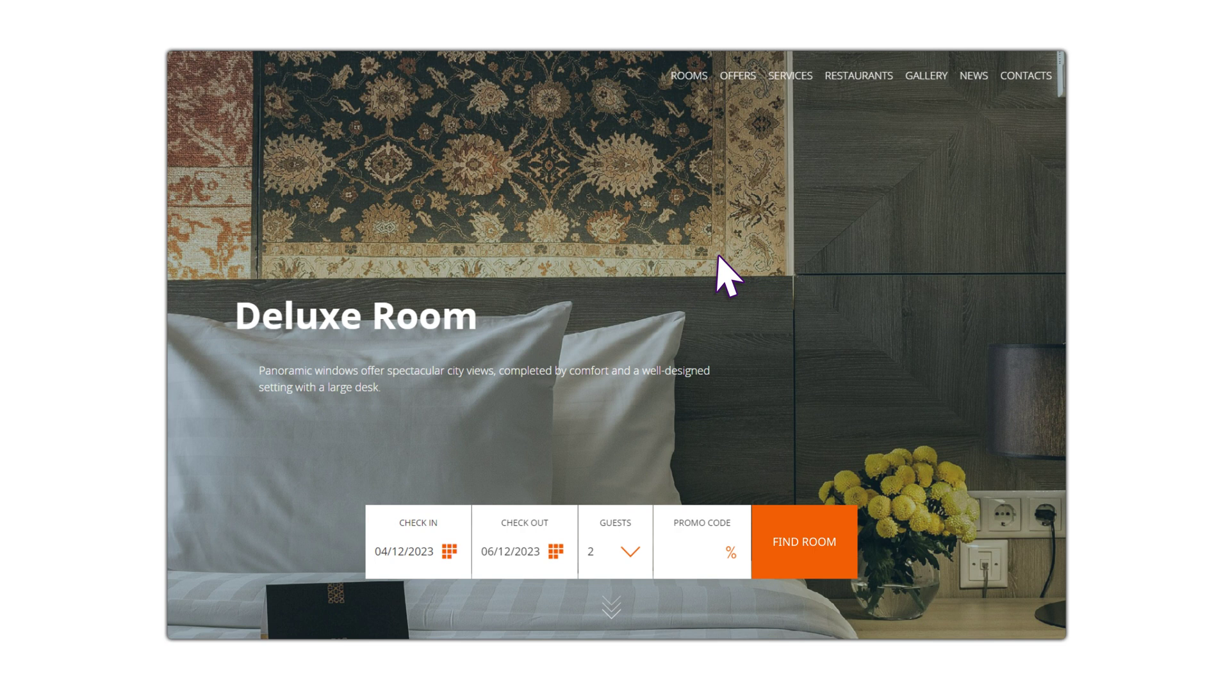
click(769, 538)
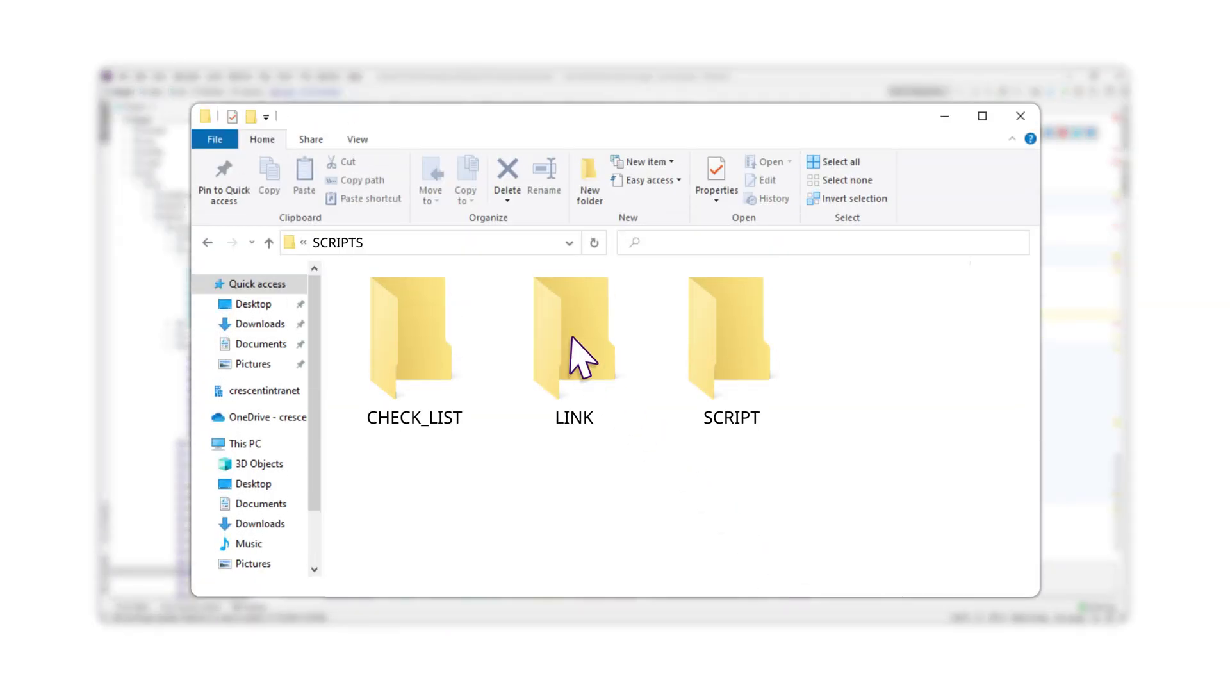
Open links_room.html from LINK and copy the Standard Double Room Book now anchor line.
double_click(571, 338)
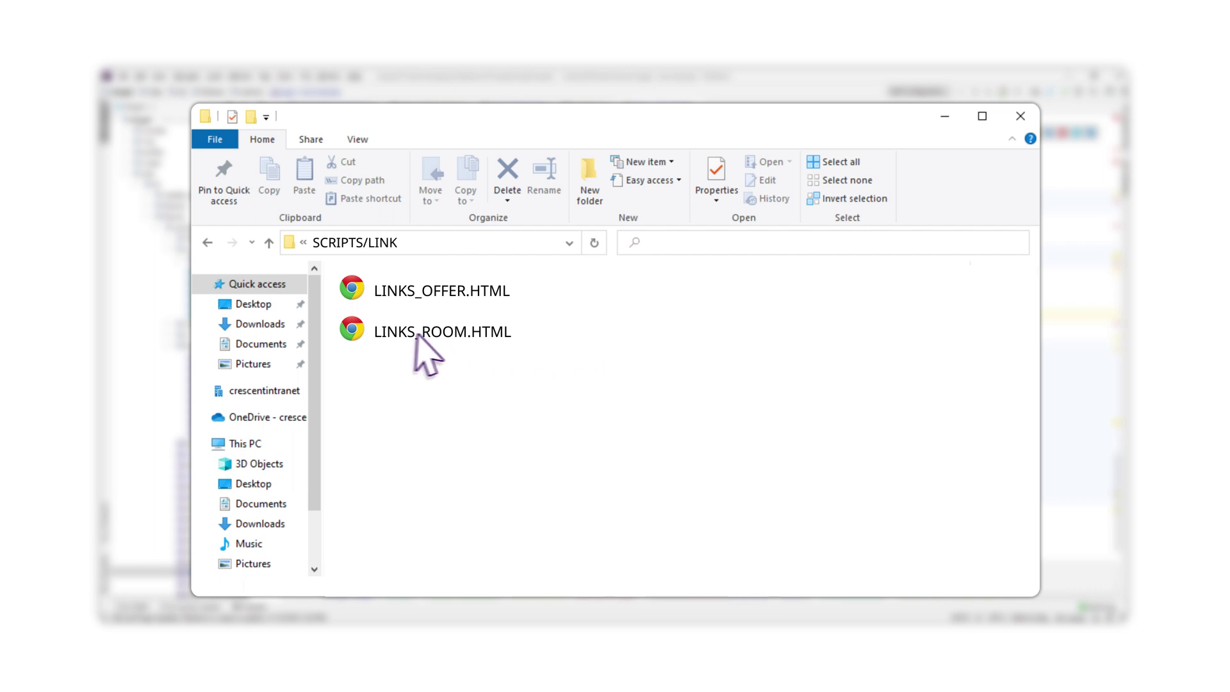
double_click(372, 333)
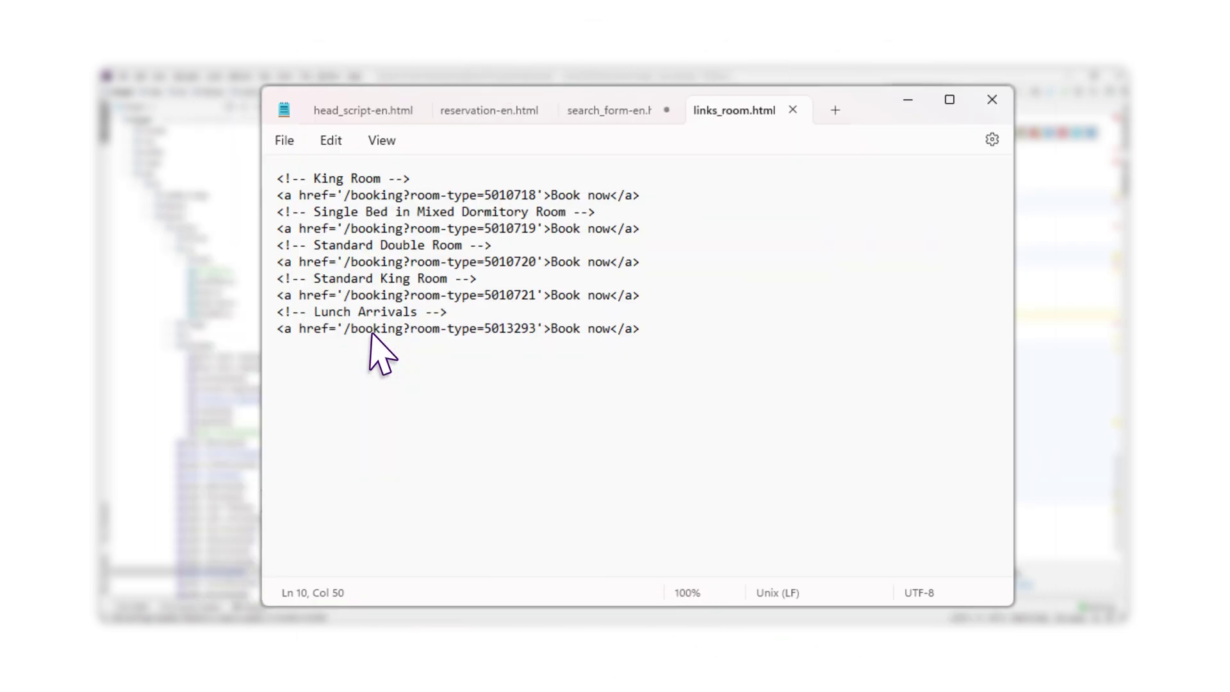
triple_click(348, 262)
right_click(348, 262)
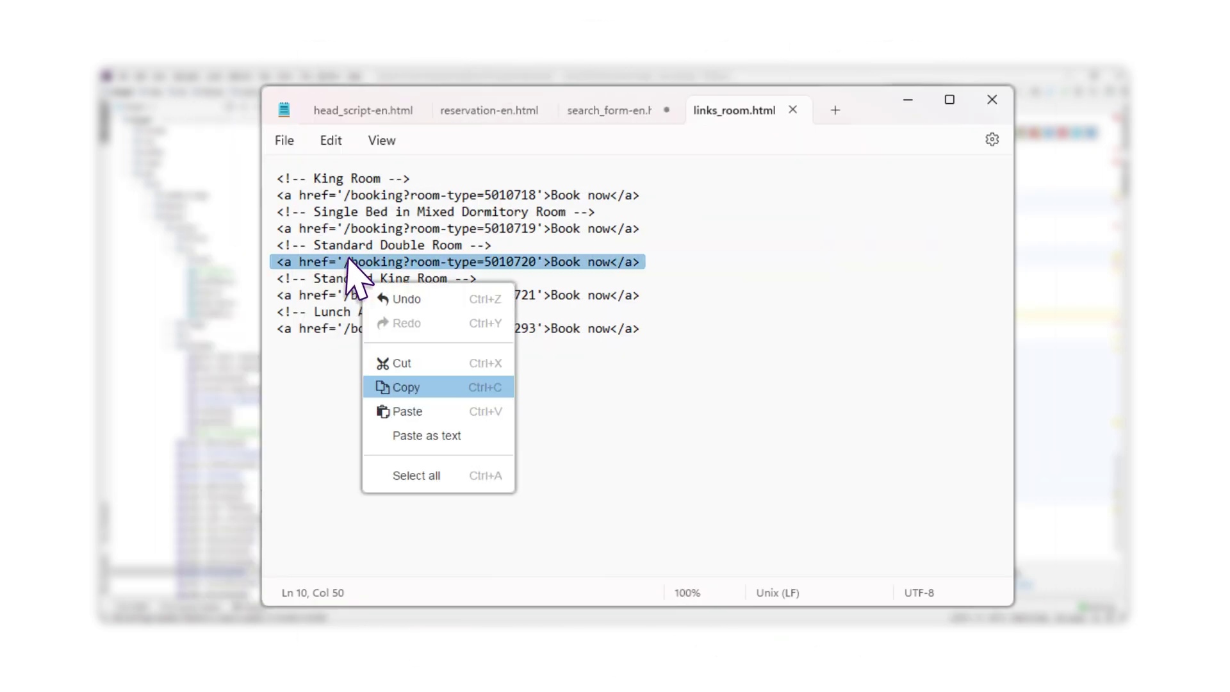
click(419, 389)
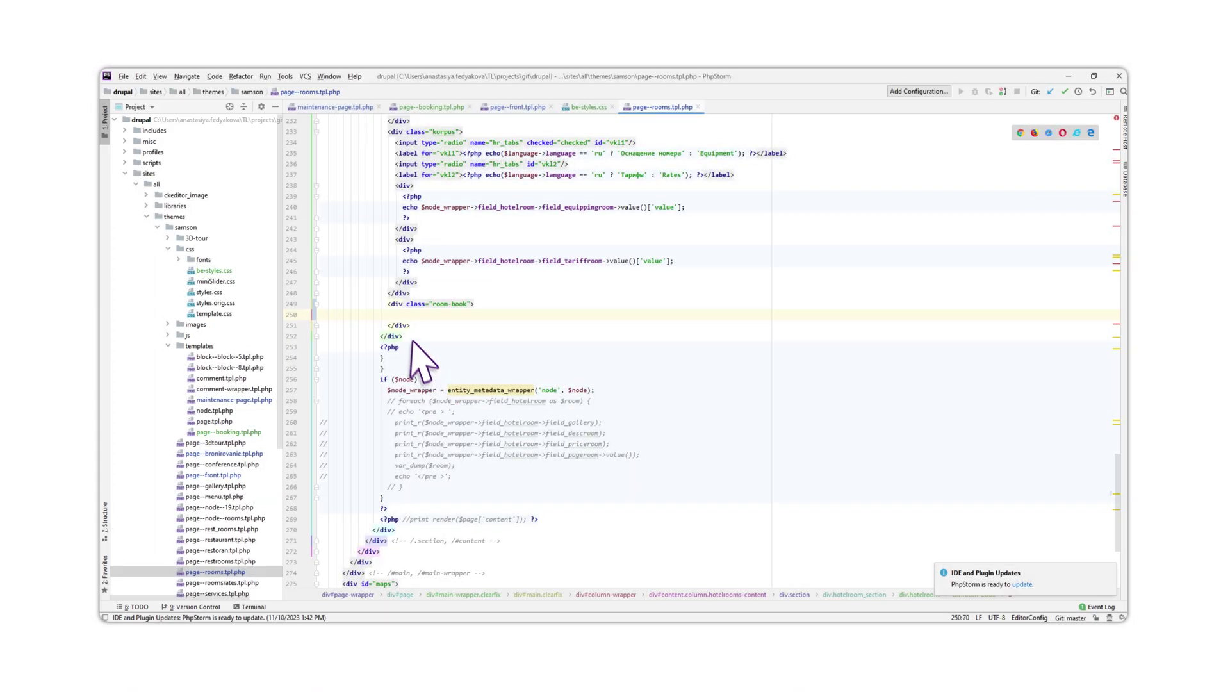
Paste the Standard Double Room Book now link at line 250 of the room-book div.
right_click(404, 316)
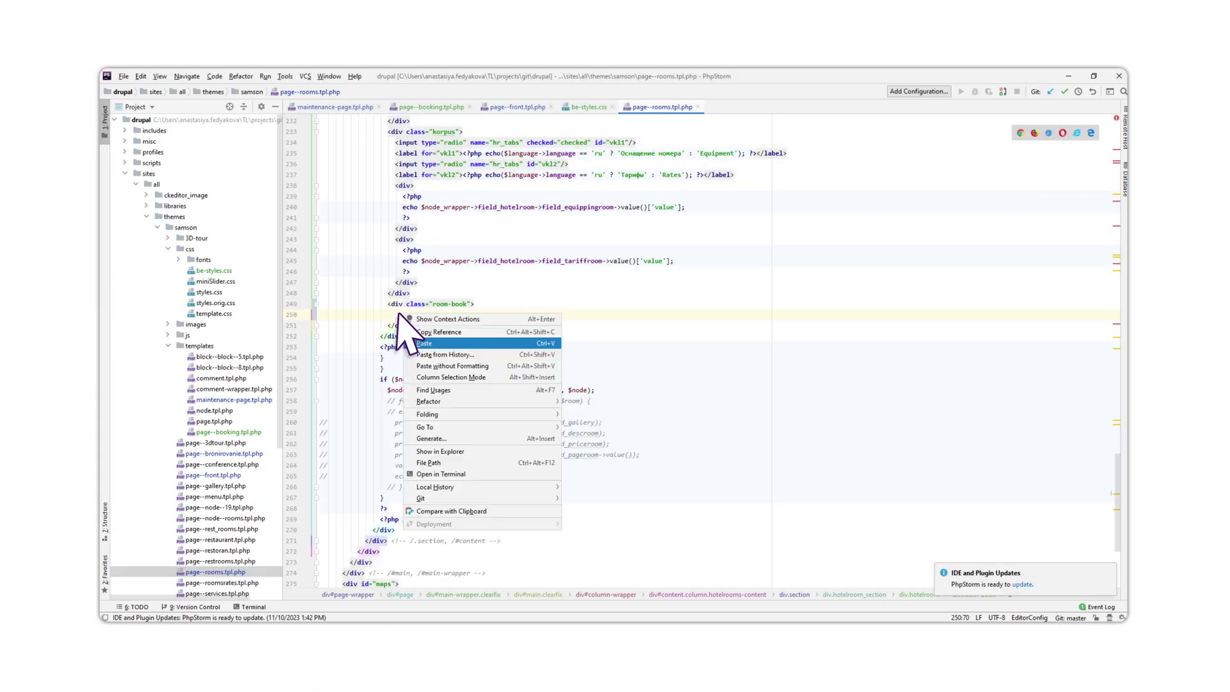
click(449, 343)
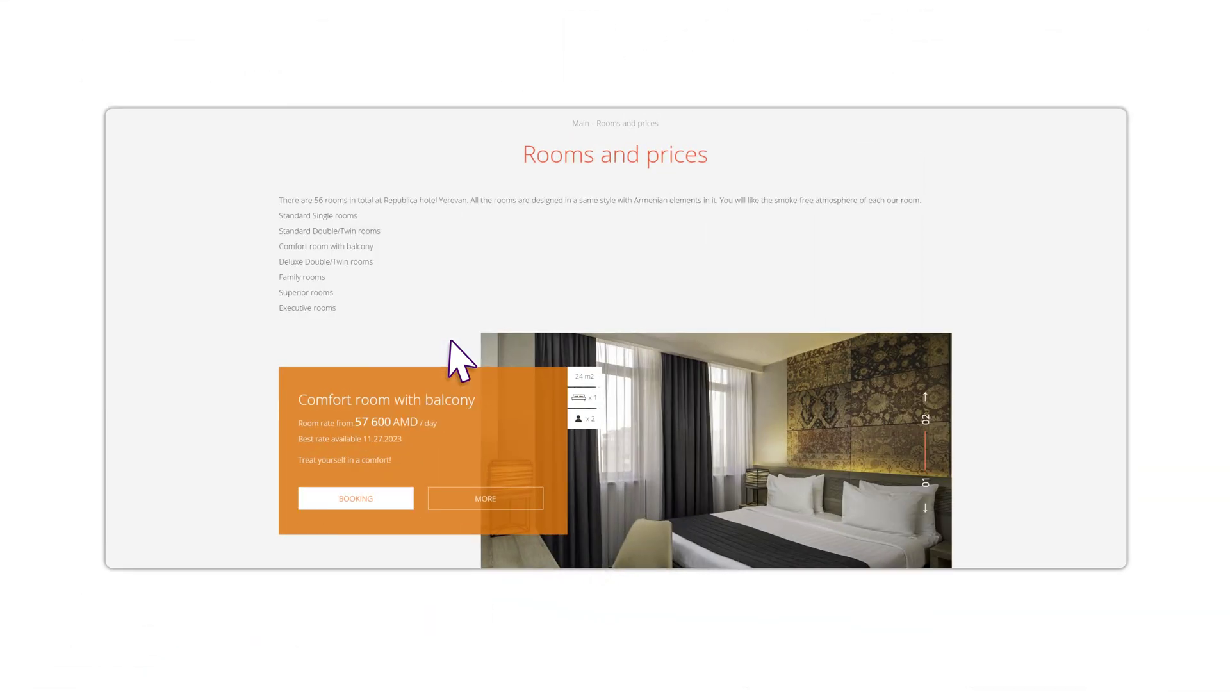
Book the Comfort room with balcony and view its details on the Room reservation page.
click(392, 496)
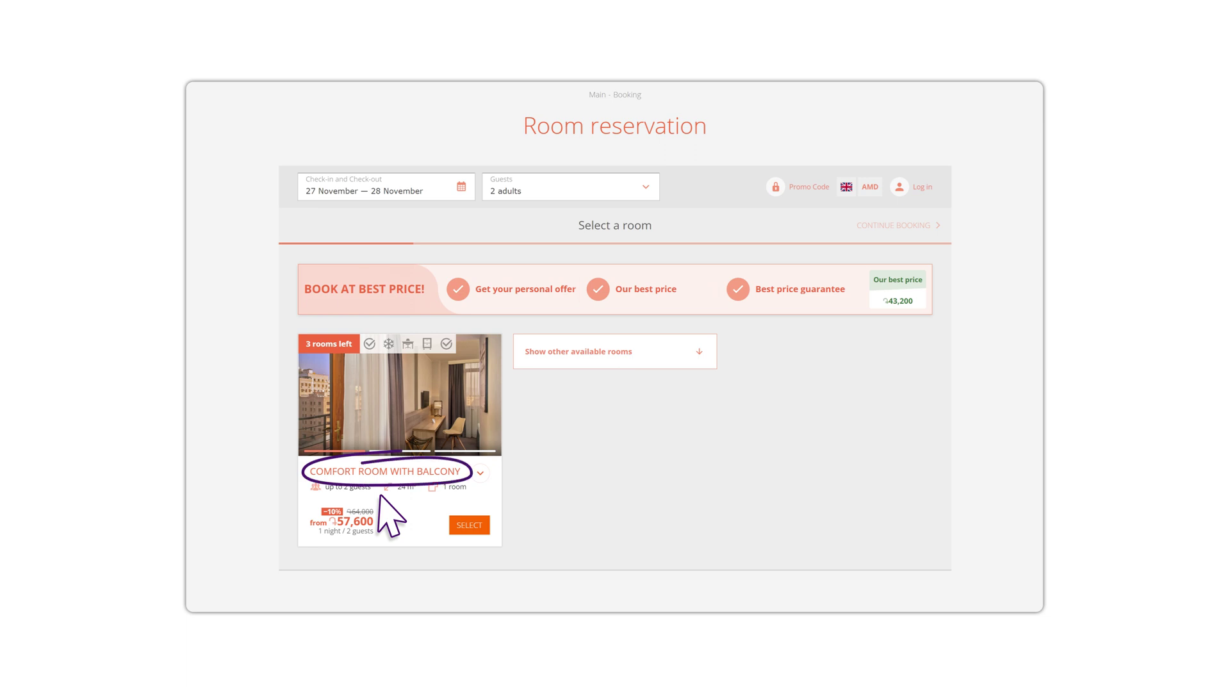
click(326, 471)
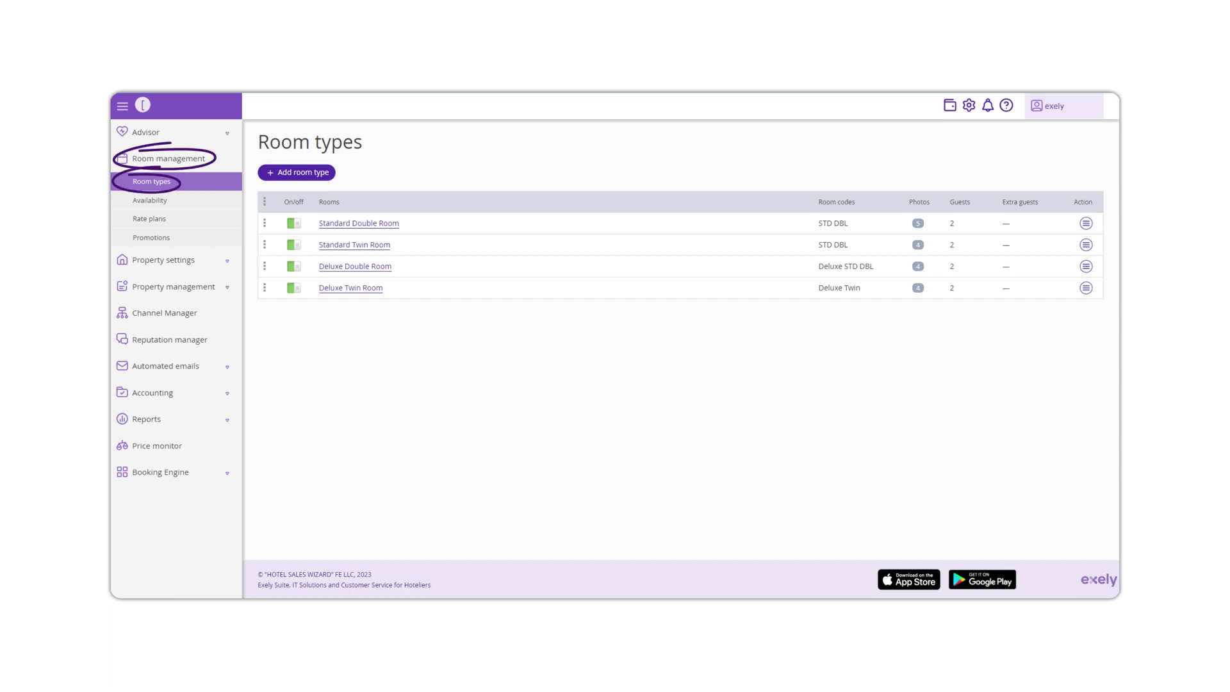
Show the room-type URL for Standard Double Room from its Action menu.
click(1085, 223)
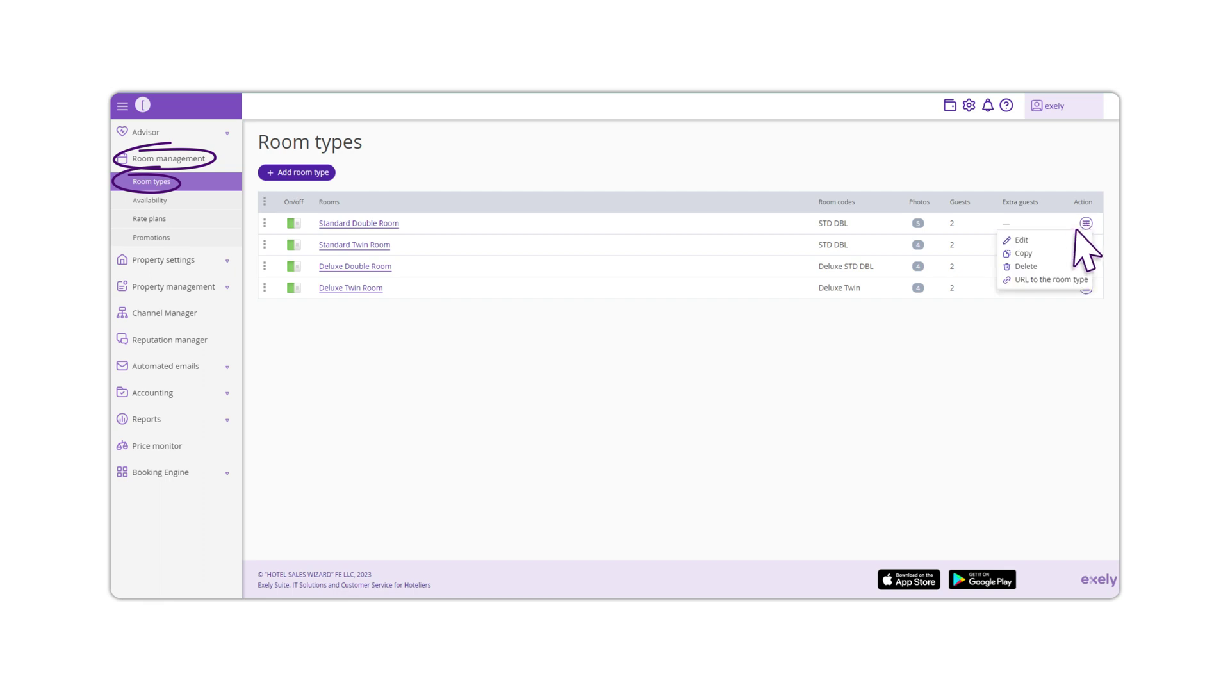
click(1034, 279)
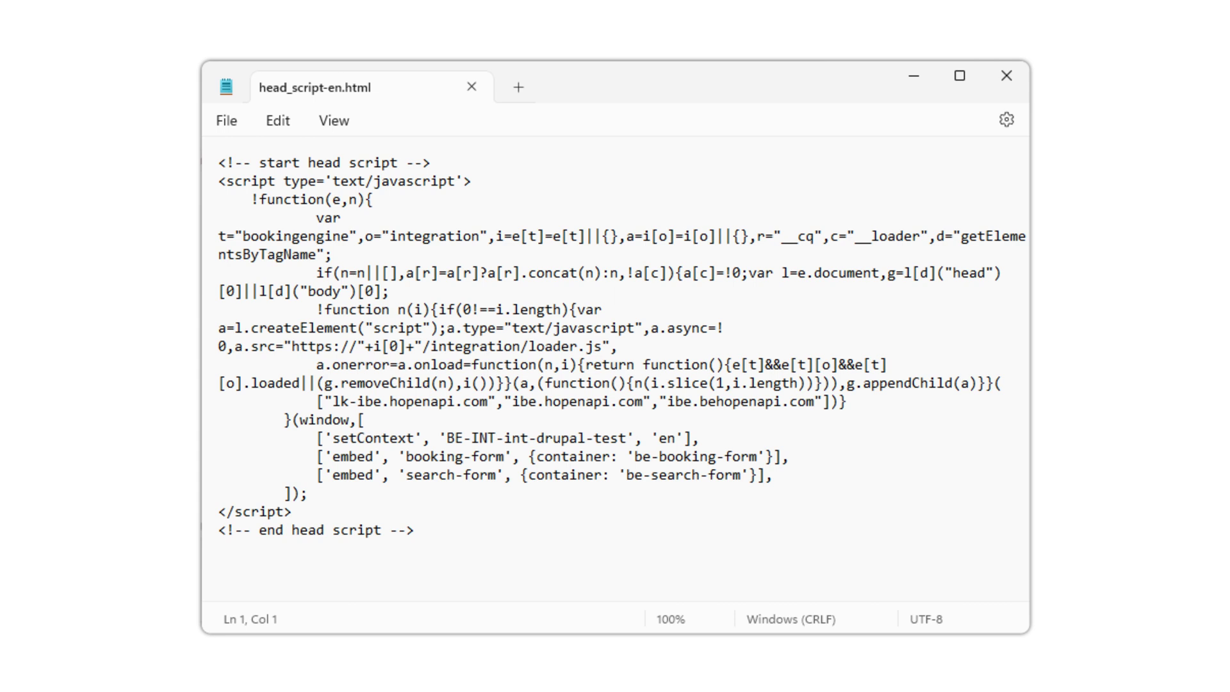
Select and copy all of head_script-en.html, ready to paste at line 22.
right_click(324, 282)
click(423, 477)
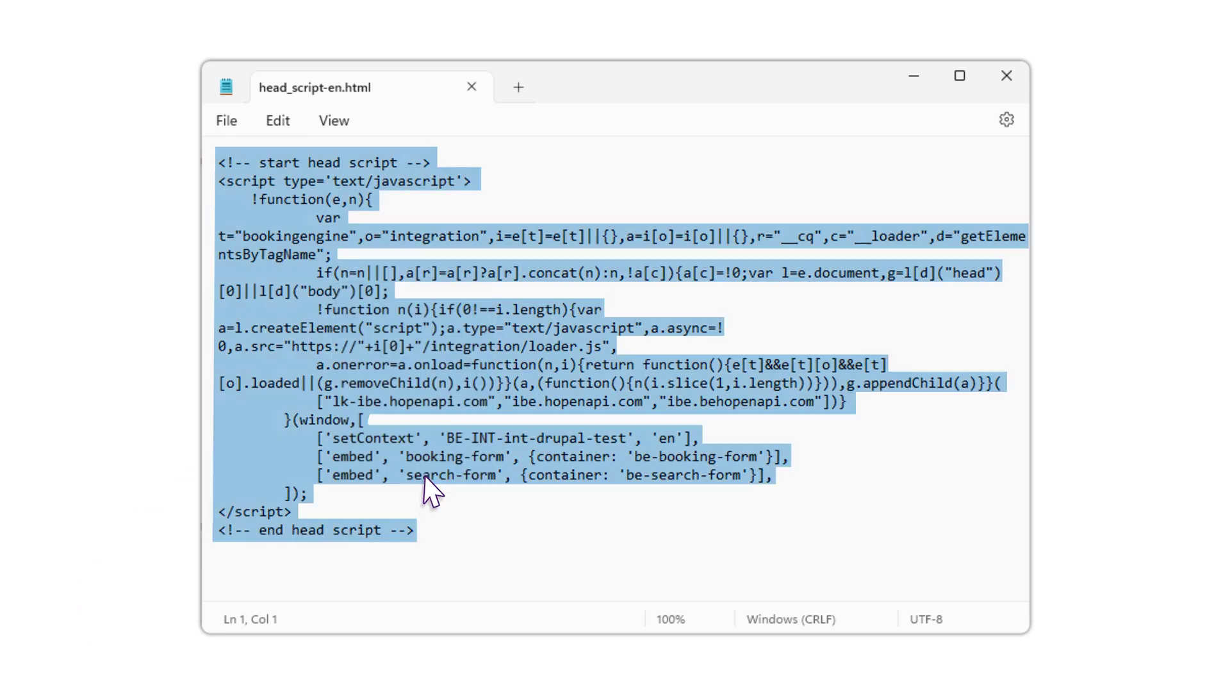
right_click(424, 477)
click(506, 577)
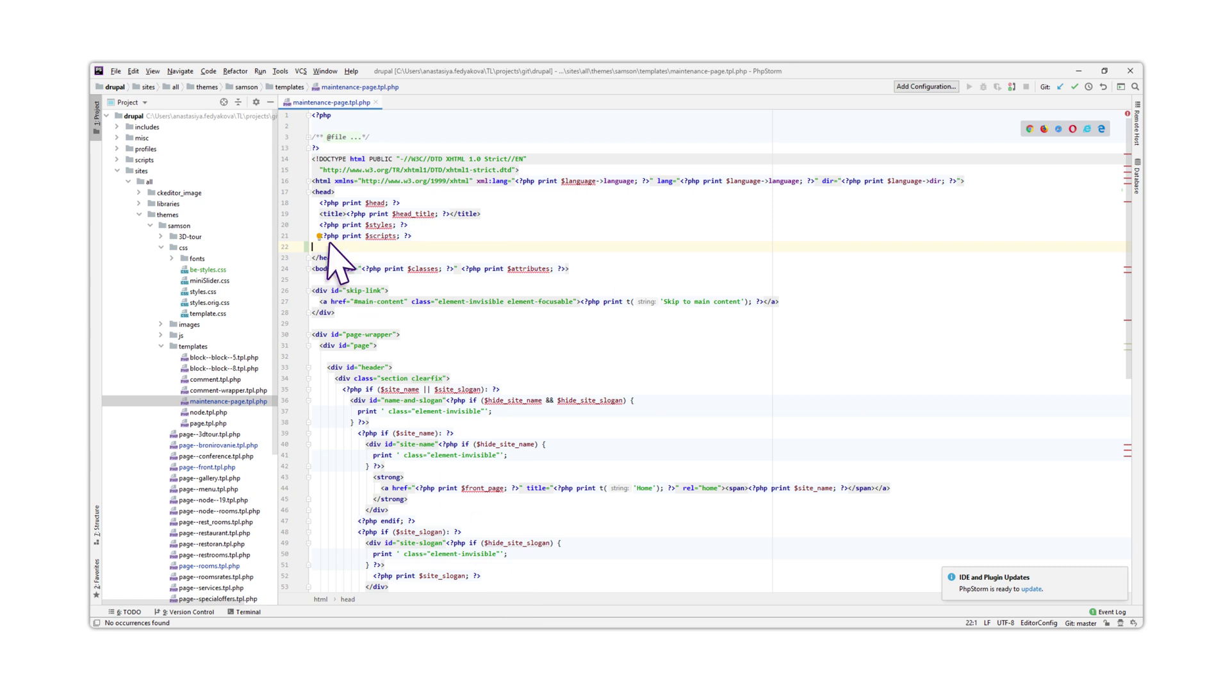
right_click(330, 247)
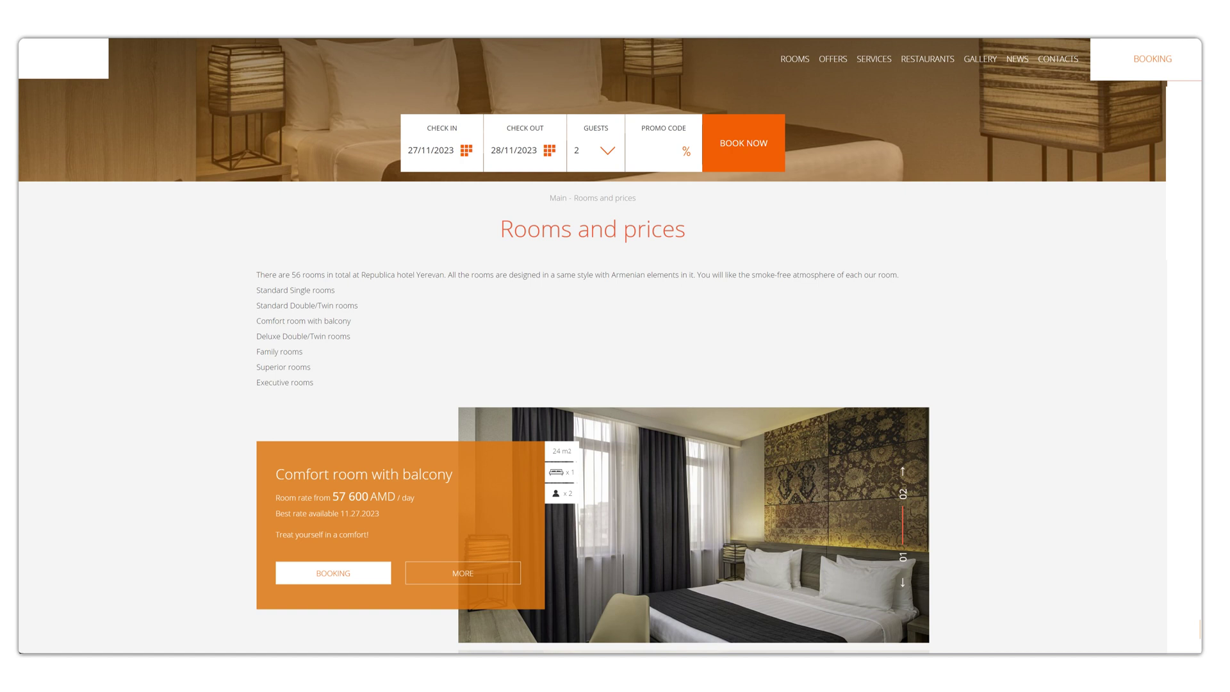
click(832, 60)
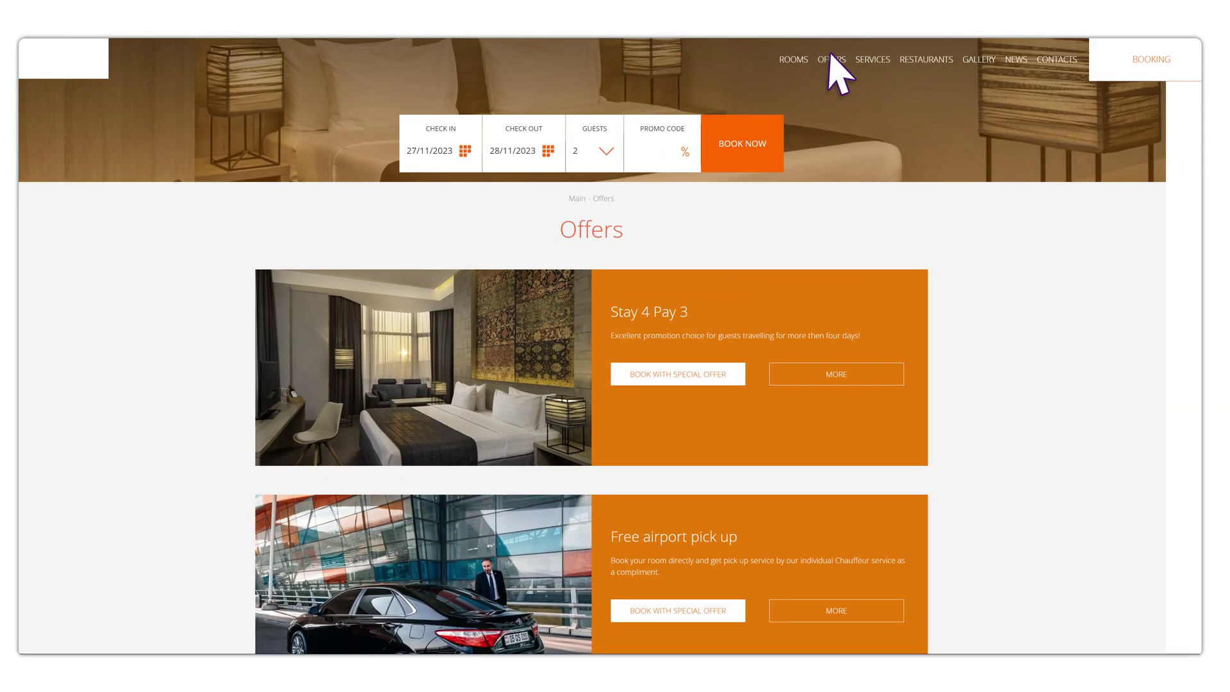
click(1144, 61)
click(714, 146)
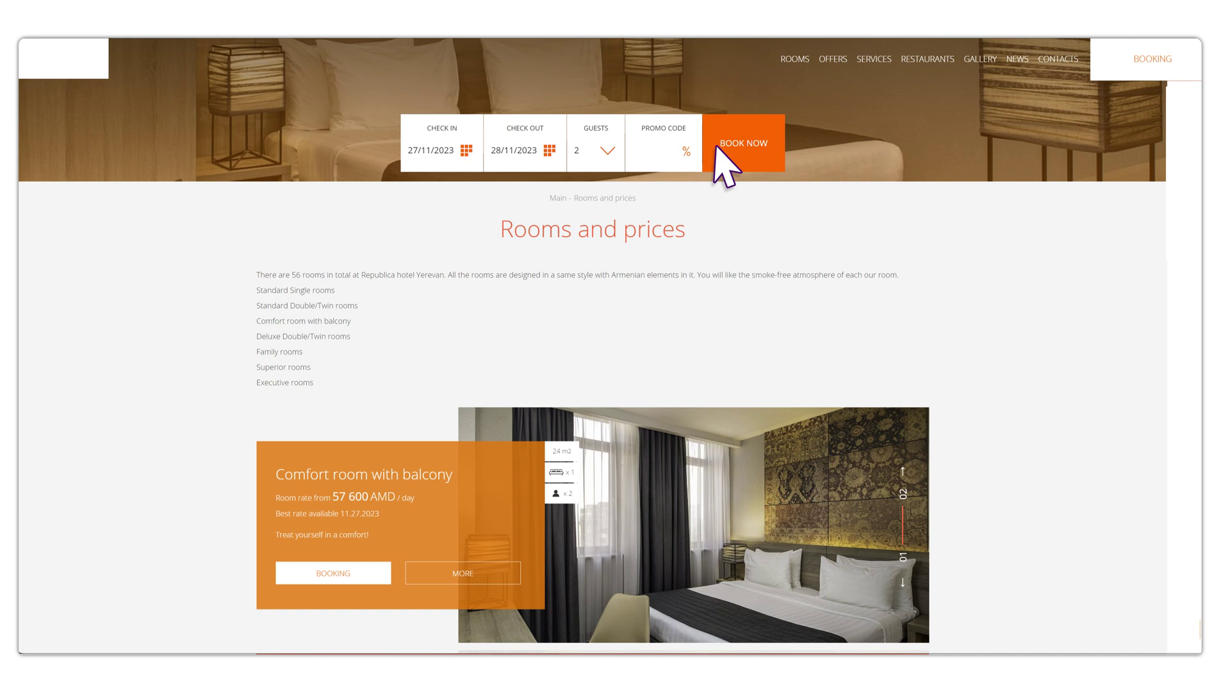
Run the search form's BOOK NOW to list rooms for 27–28 November, 2 adults.
click(357, 570)
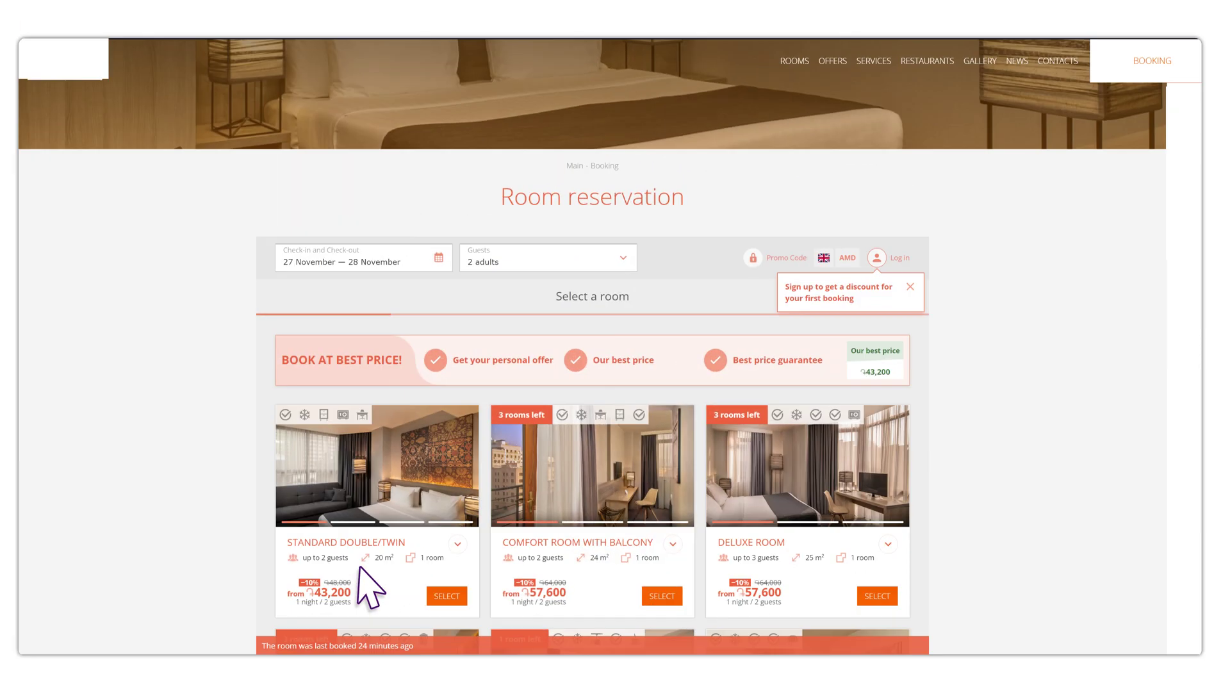